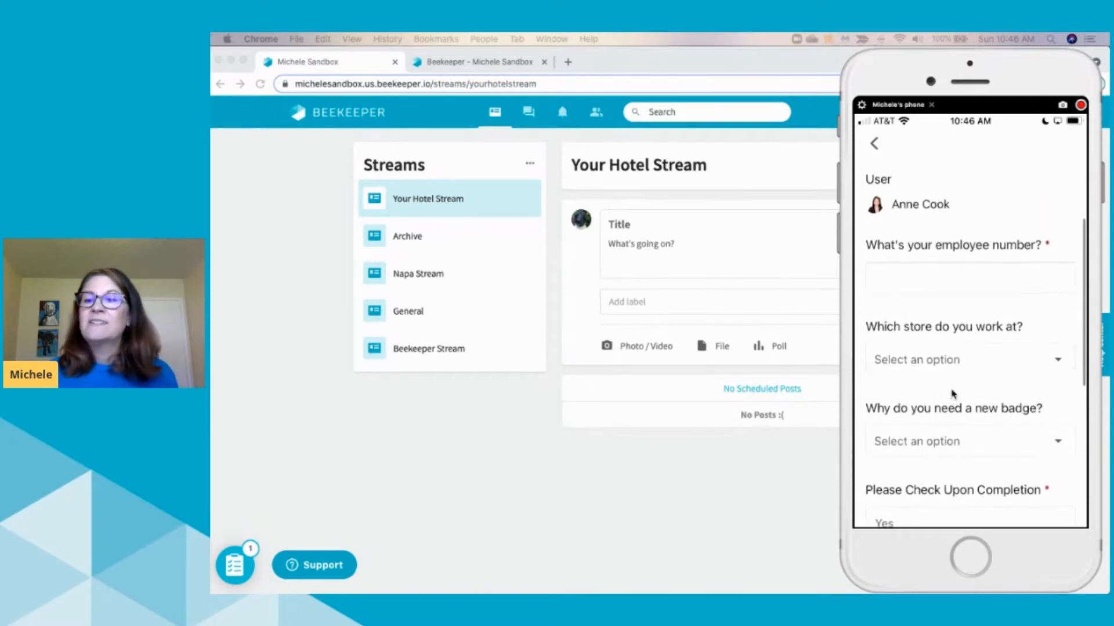
Fill in the phone's badge form with the employee number and San Francisco as the store, and open the choices for the badge reason.
left_click(921, 290)
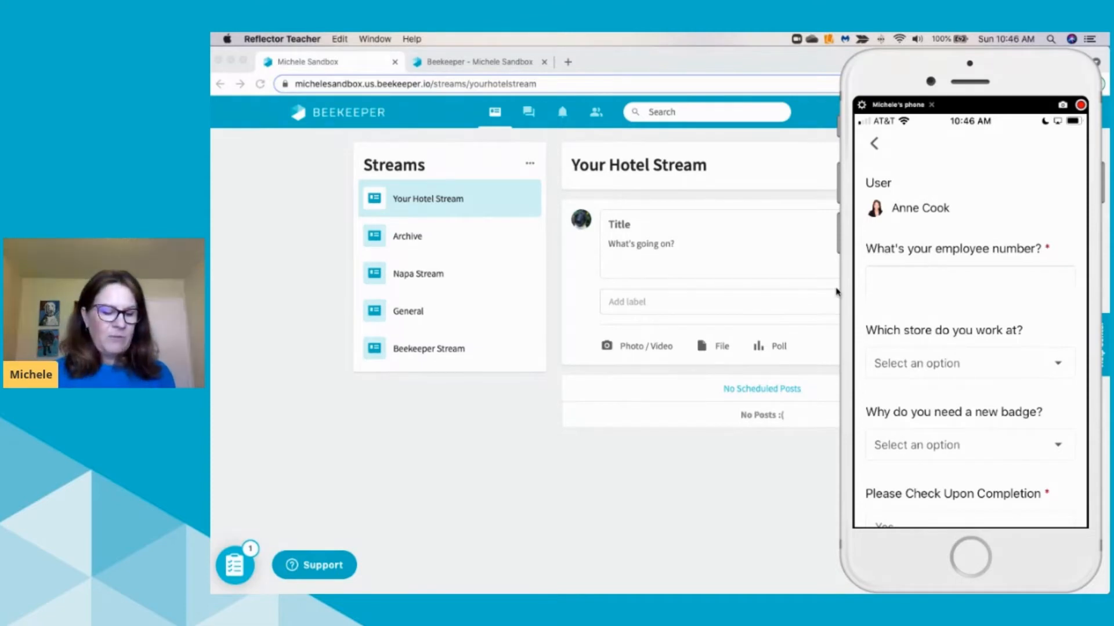
type("1234")
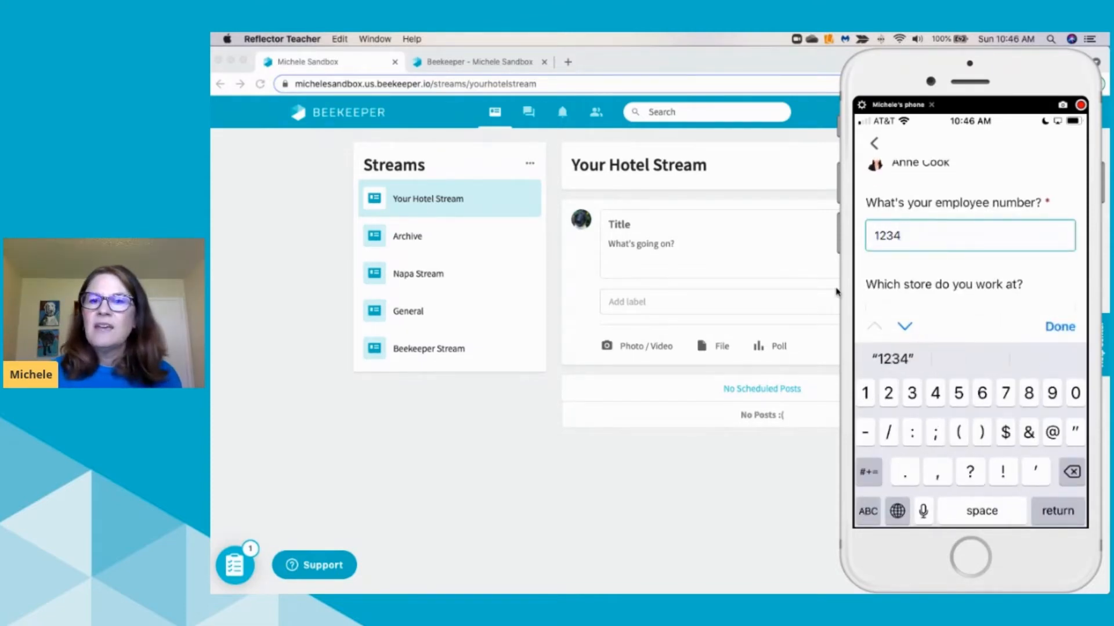
left_click(1063, 332)
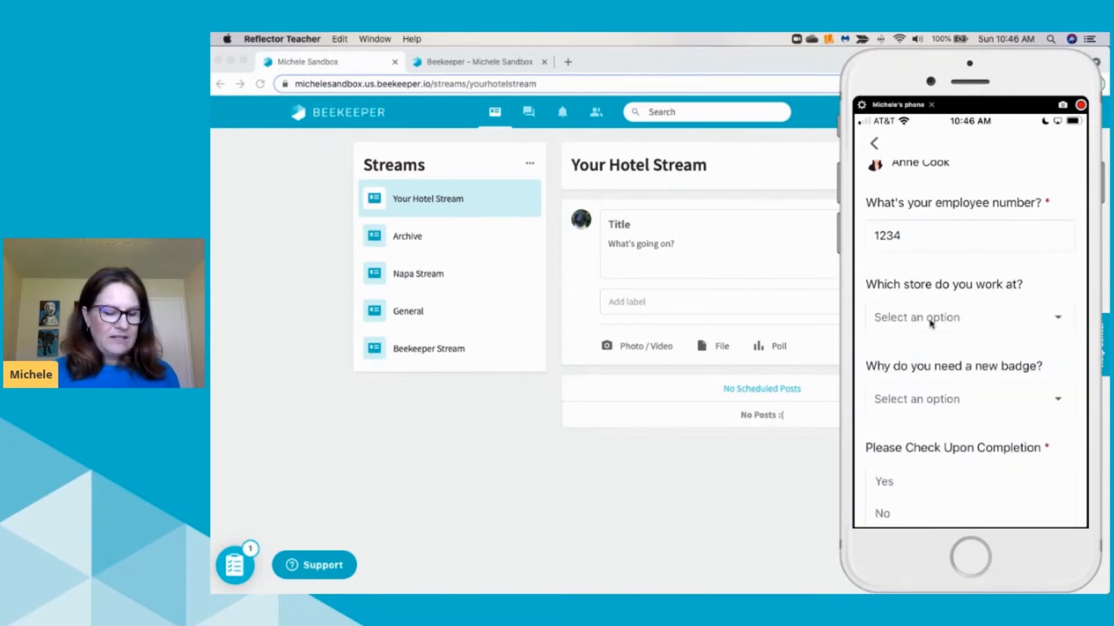
left_click(931, 318)
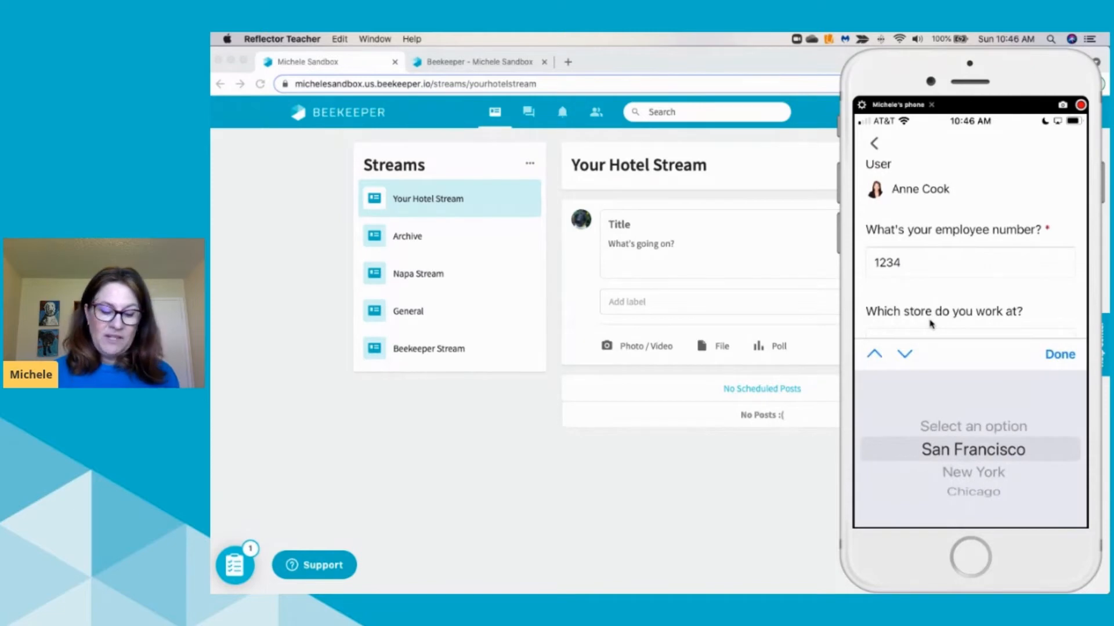
scroll(931, 324, "down", 2)
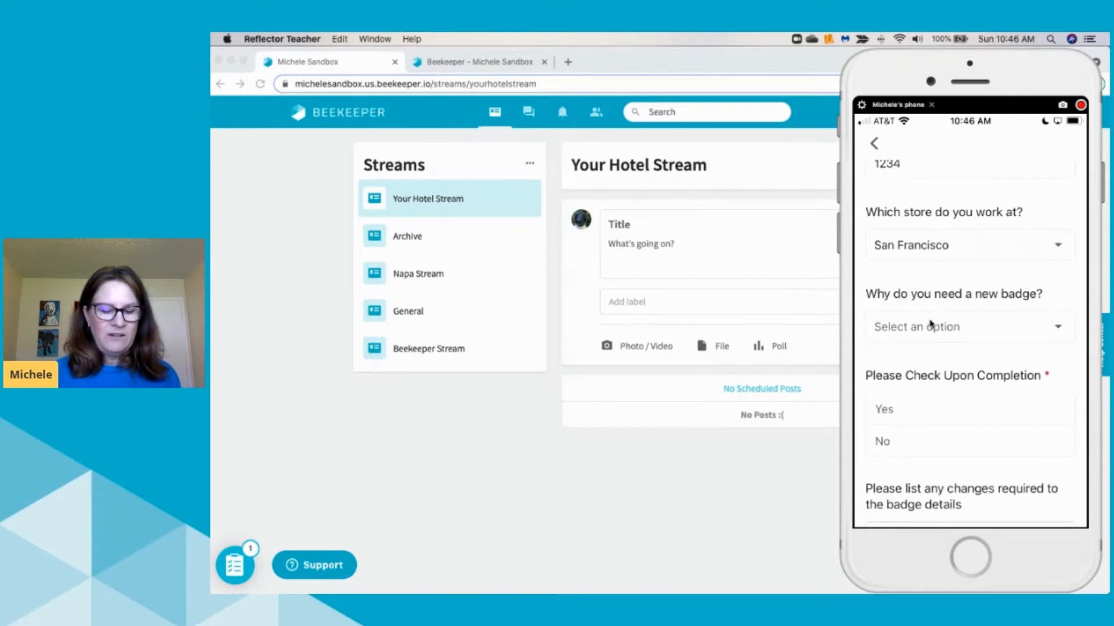
left_click(931, 326)
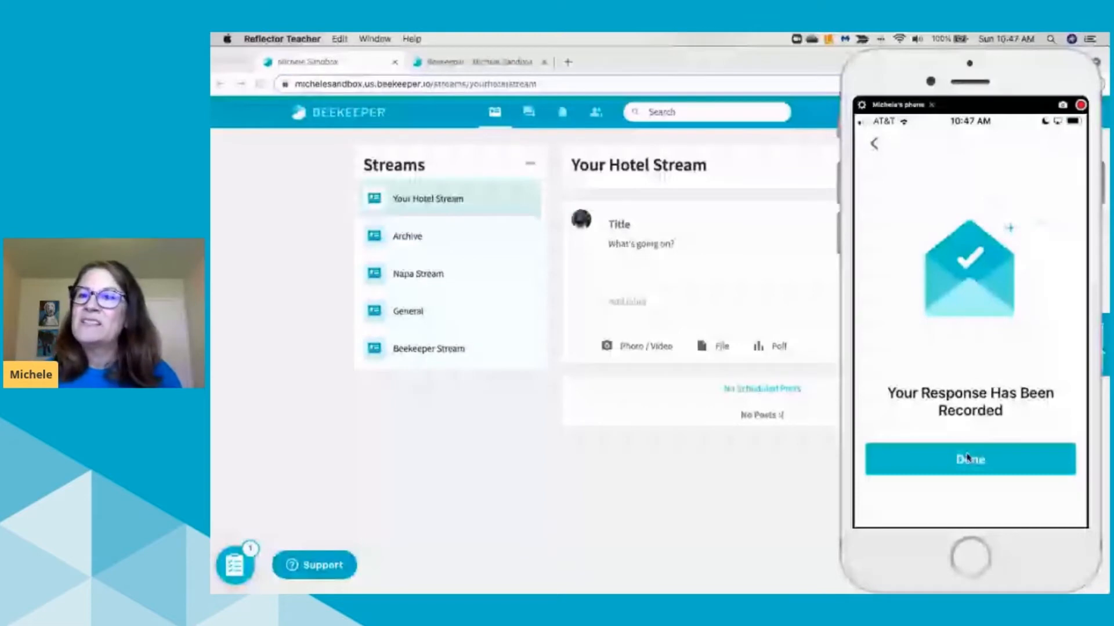
Clear the mirrored phone out of the way, switch to the Beekeeper dashboard and open the Forms page.
left_click_drag(1012, 71, 870, 33)
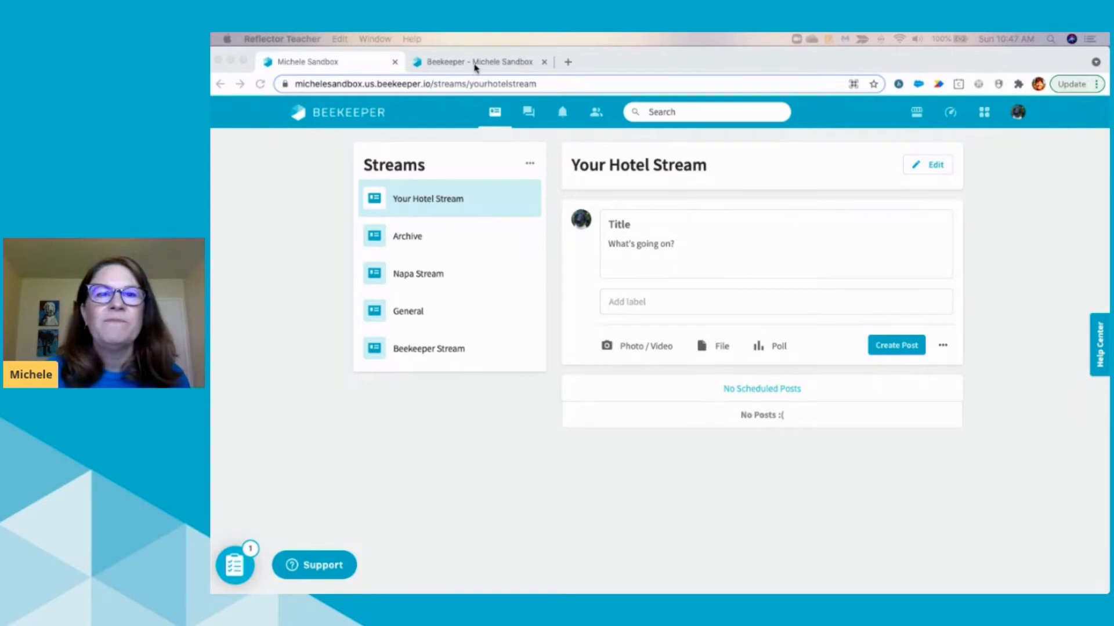
left_click(477, 64)
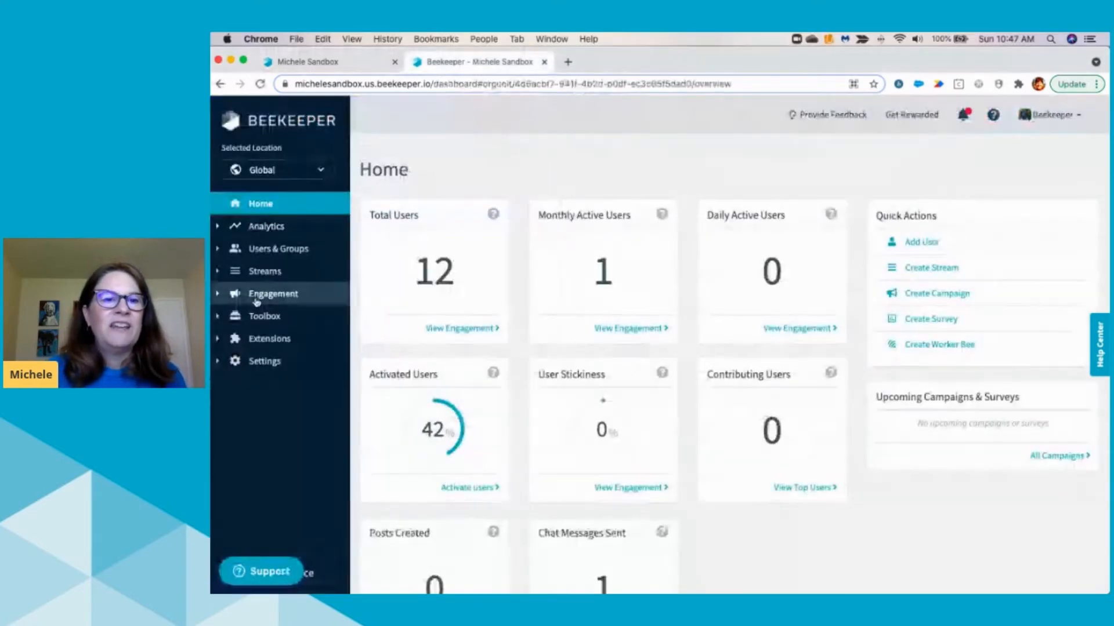
left_click(261, 316)
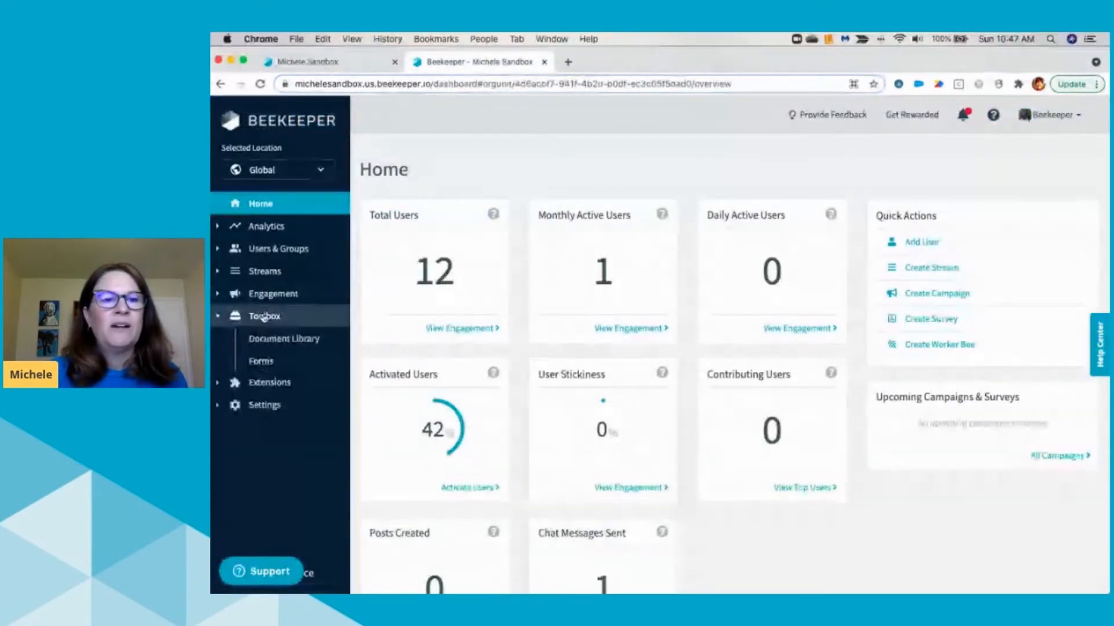
left_click(262, 362)
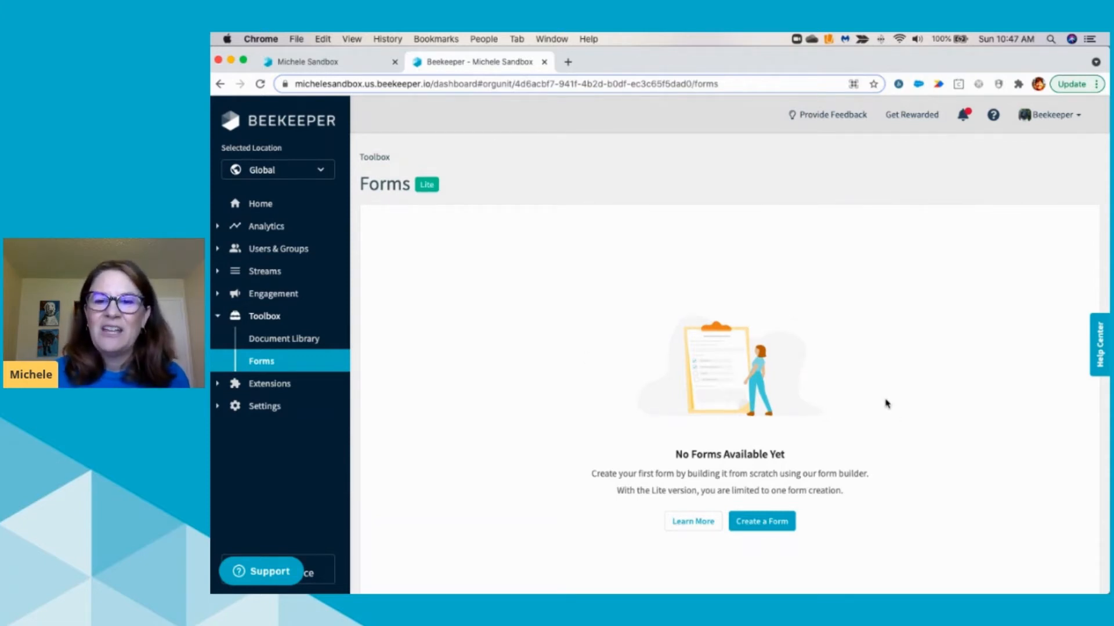
Create a new form titled "Badge Request".
left_click(776, 522)
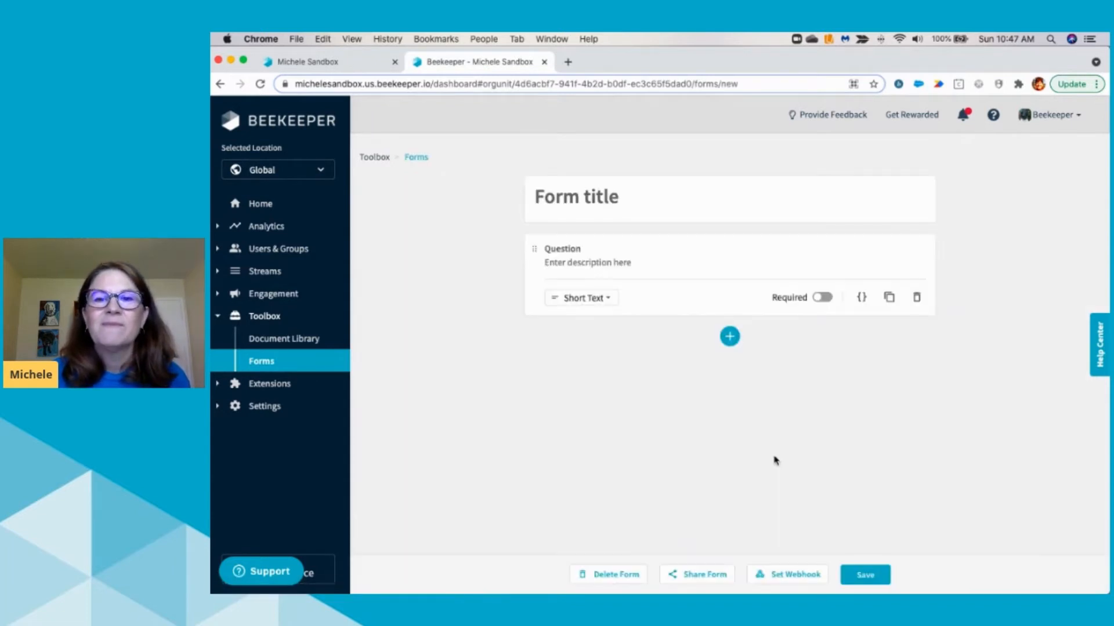
left_click(567, 189)
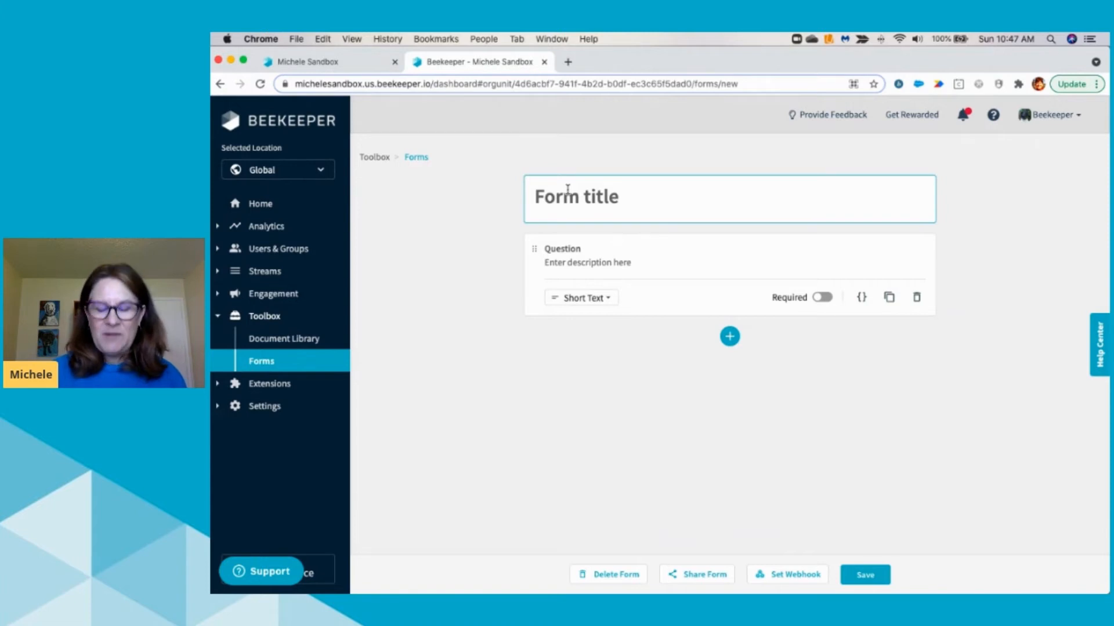
type("Badge ")
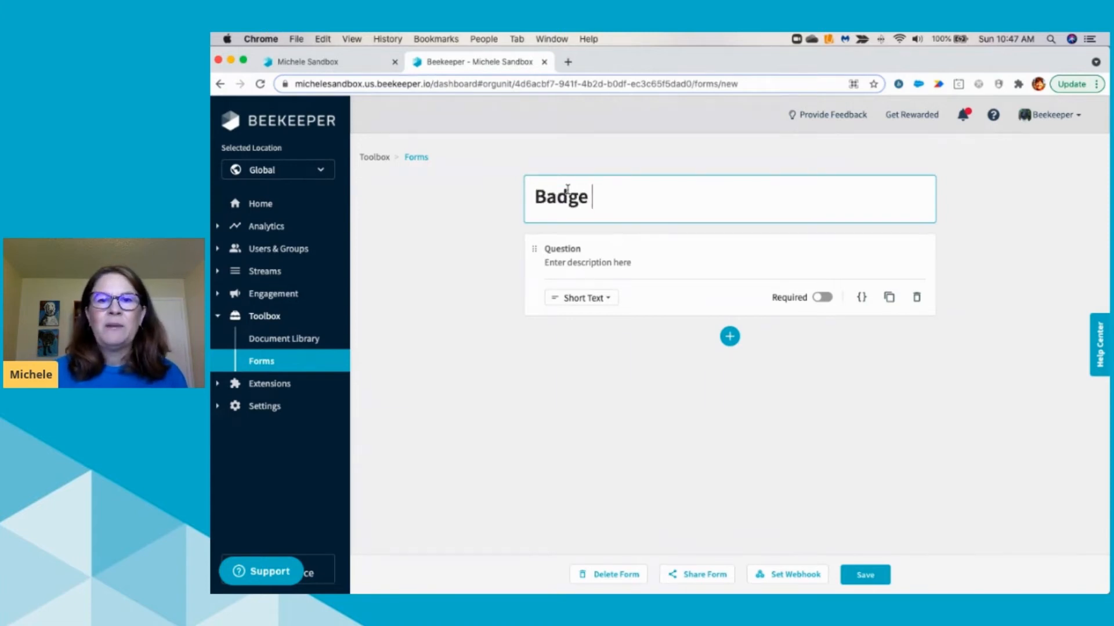
type("Request")
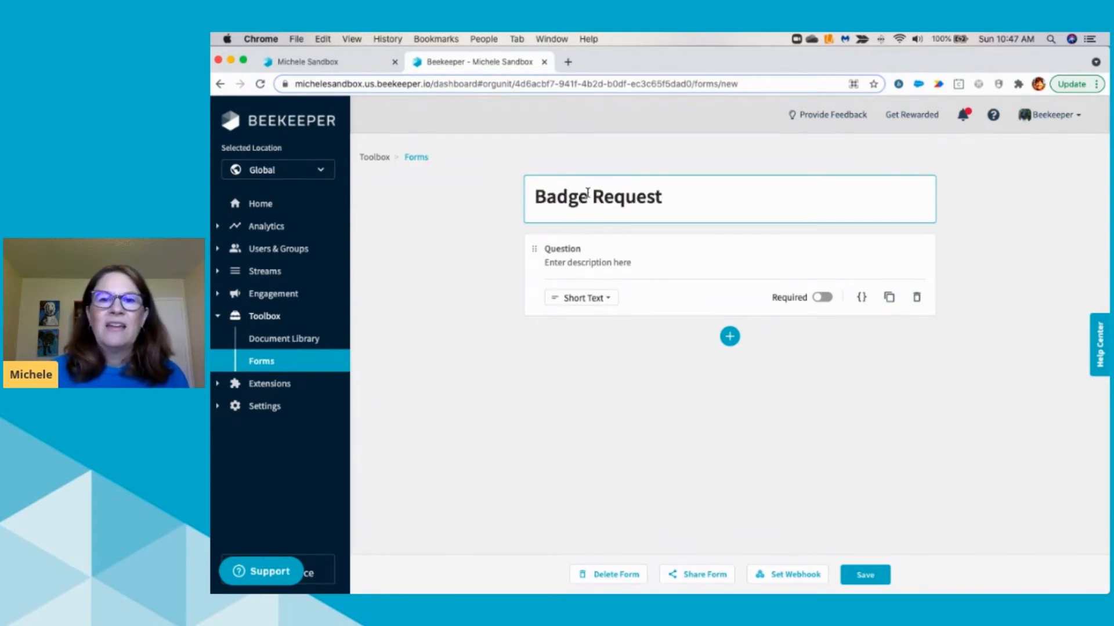
Set the first question's type to Date, title it "Date" and make it required.
left_click(608, 299)
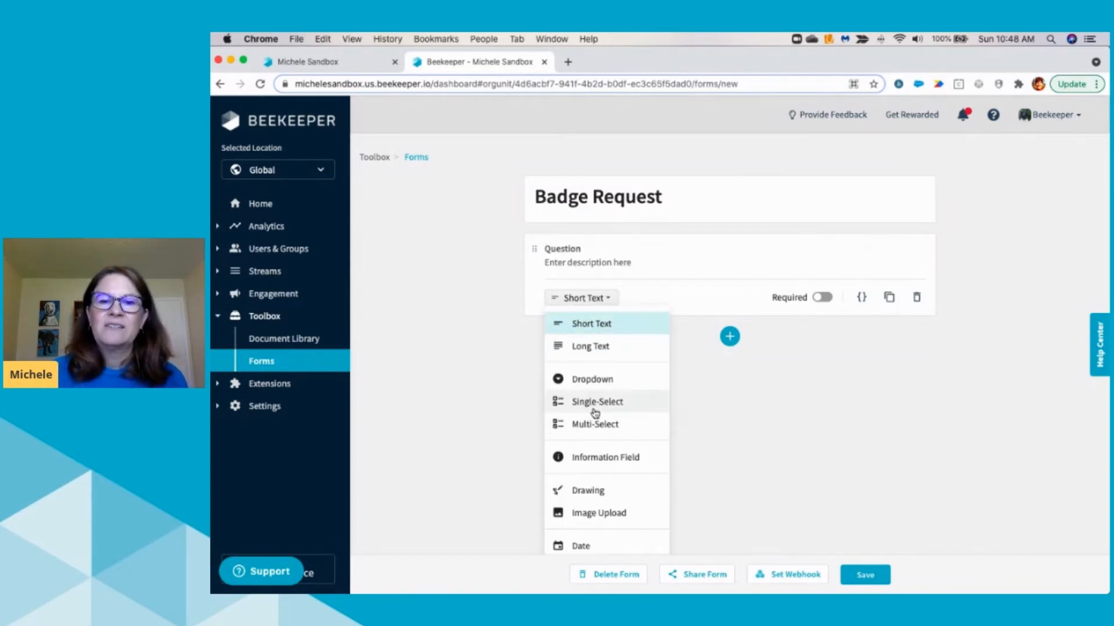
left_click(588, 547)
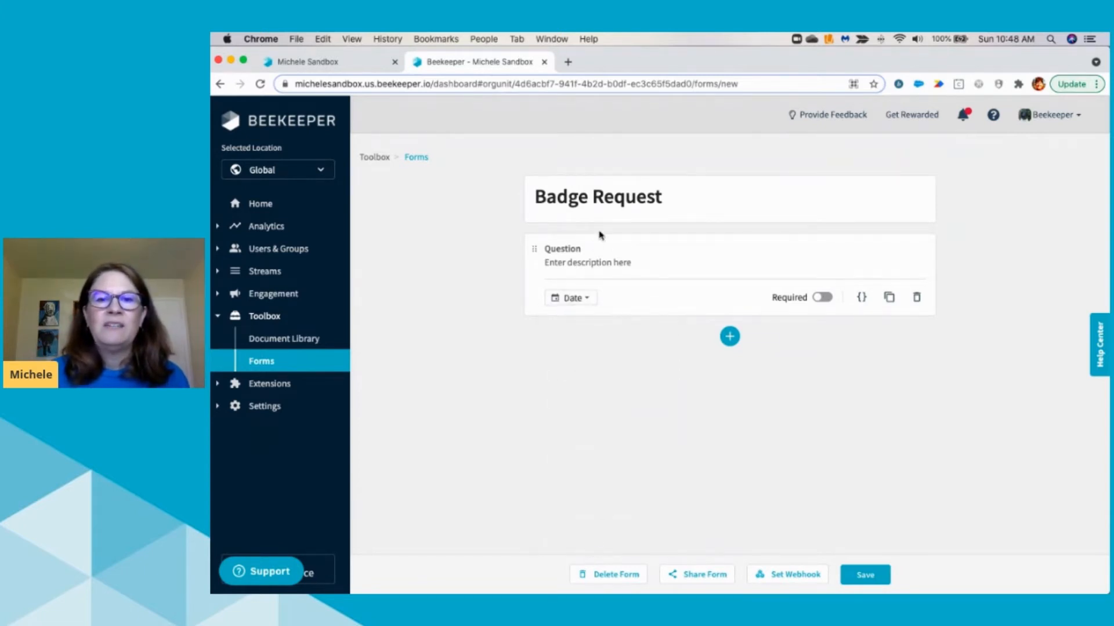
left_click(581, 248)
type("DAte")
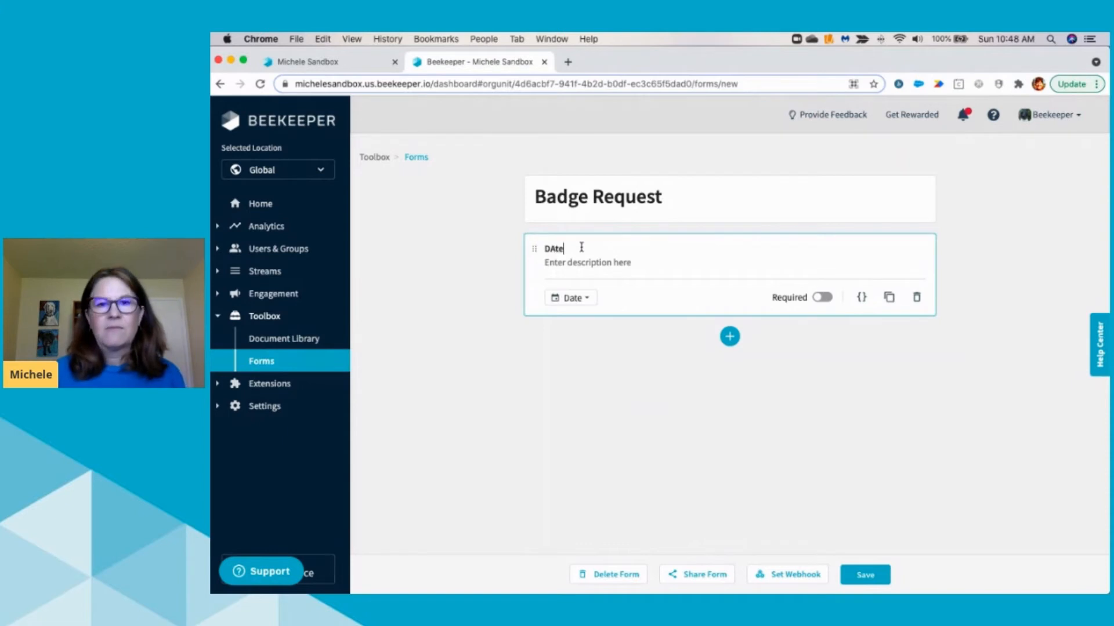
key("BackSpace")
key("BackSpace")
key("BackSpace")
type("ate")
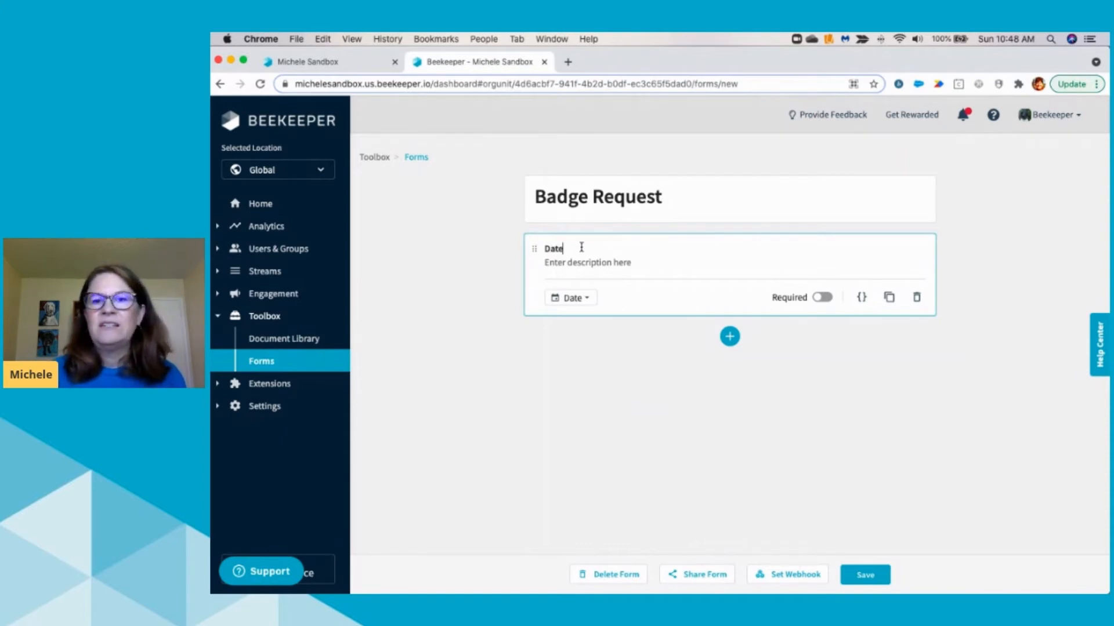
left_click(820, 297)
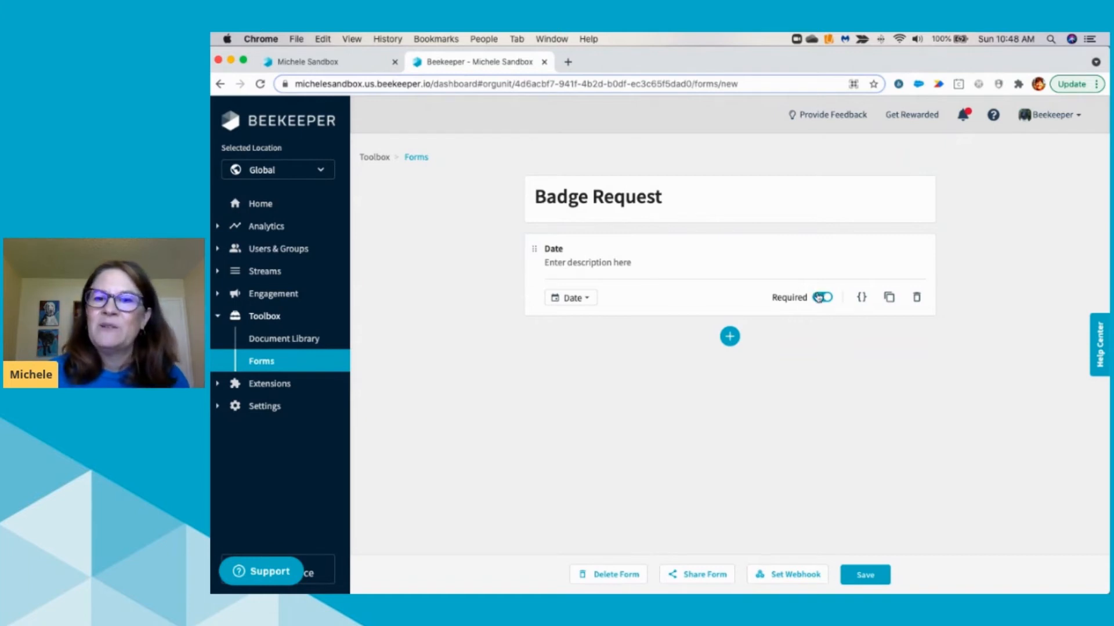
Add a second question titled "Why Do you a Badge" and set its type to Single-Select.
left_click(730, 337)
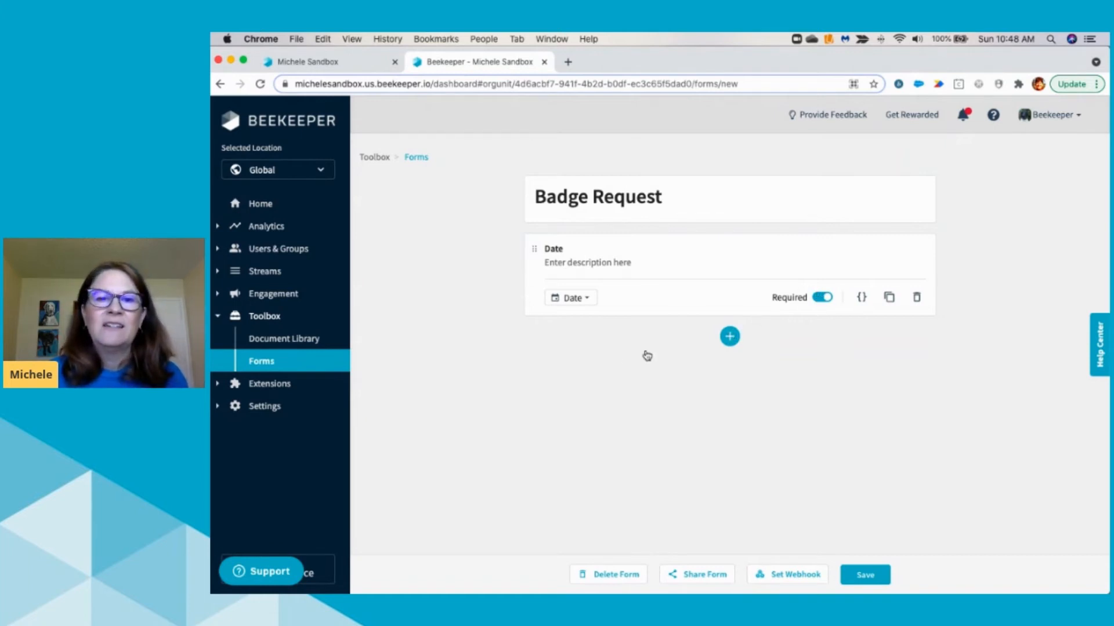
left_click(563, 342)
type("Wh")
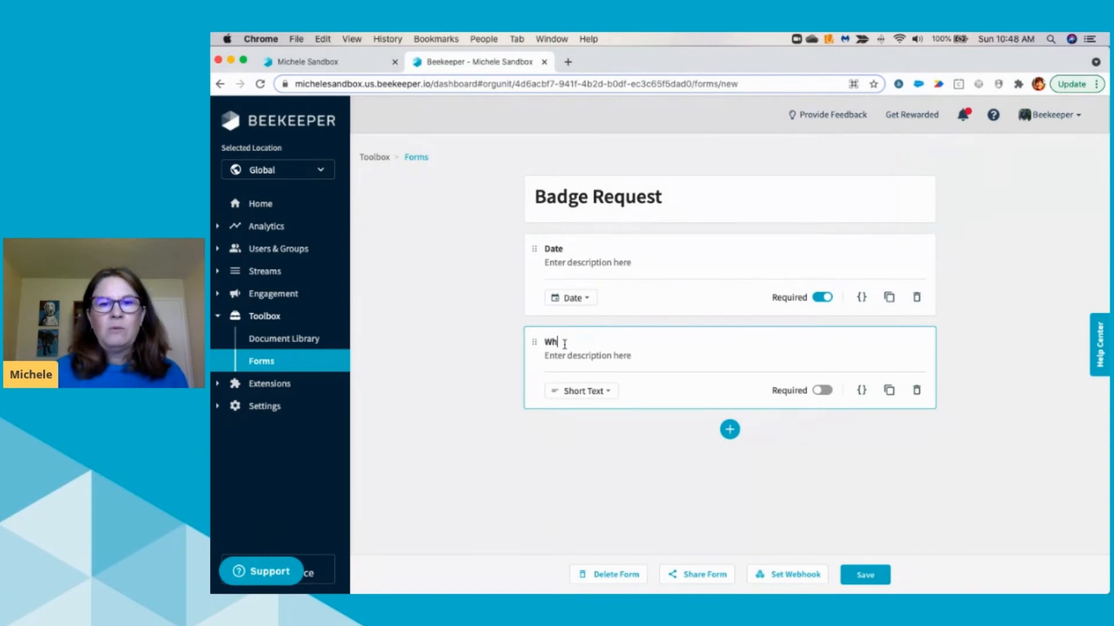
type("y Do you a Badge")
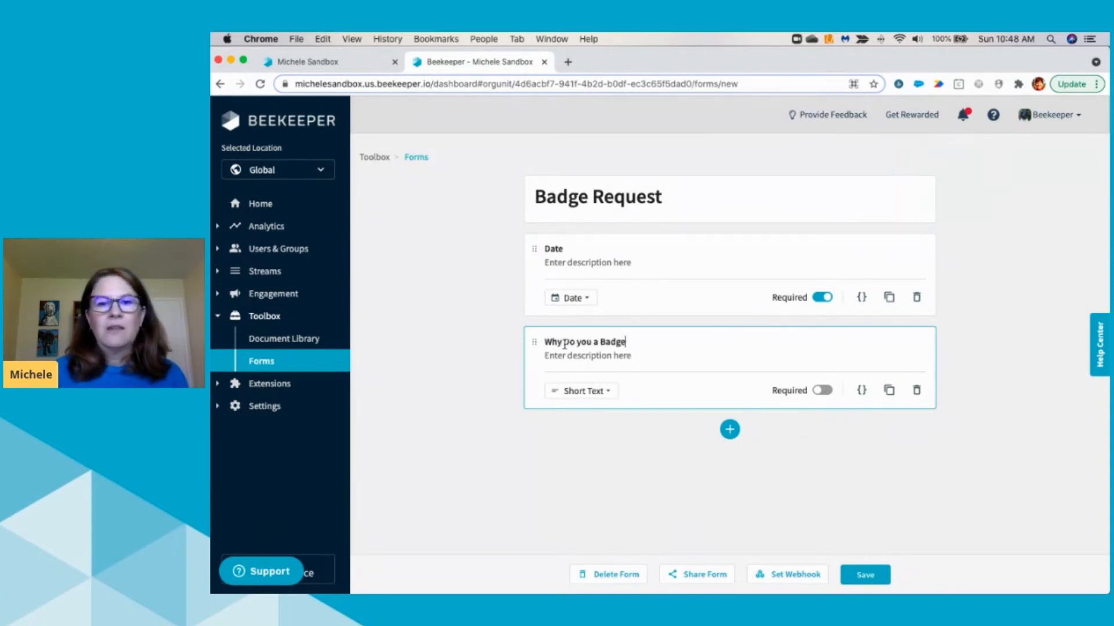
left_click(600, 399)
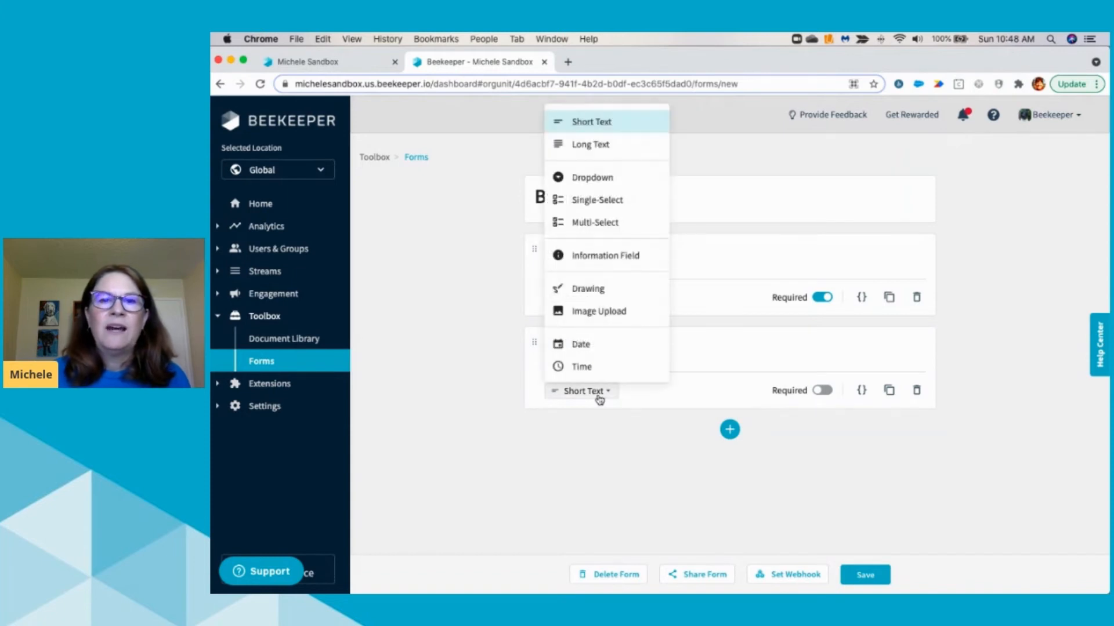
left_click(607, 201)
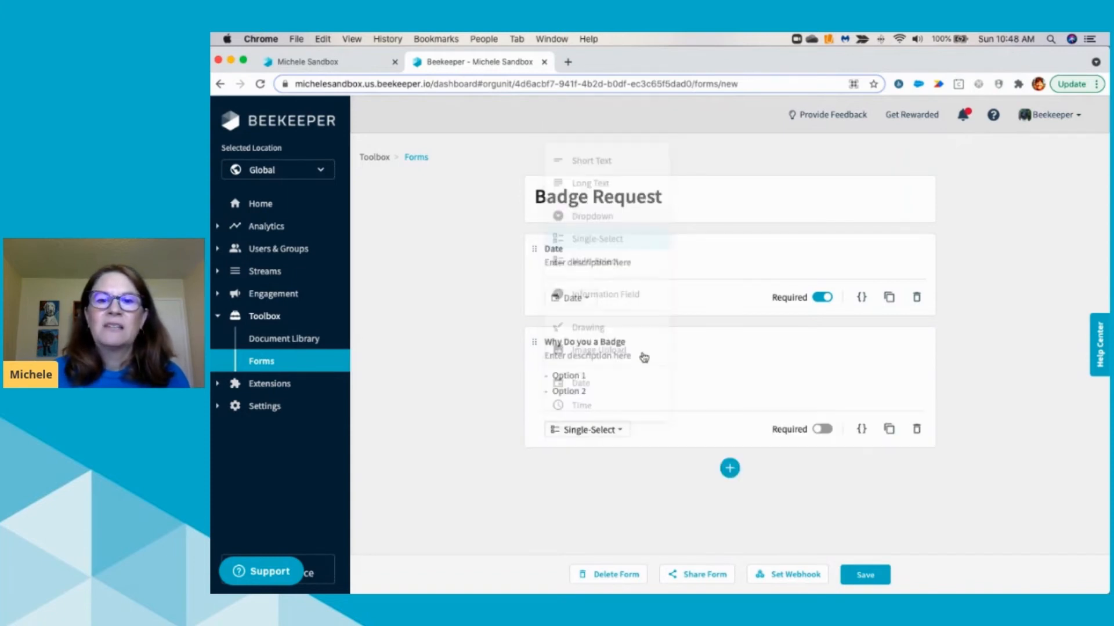
Enter Lost, New and Damage as the answer options of the badge reason question.
left_click(591, 378)
type("Lost")
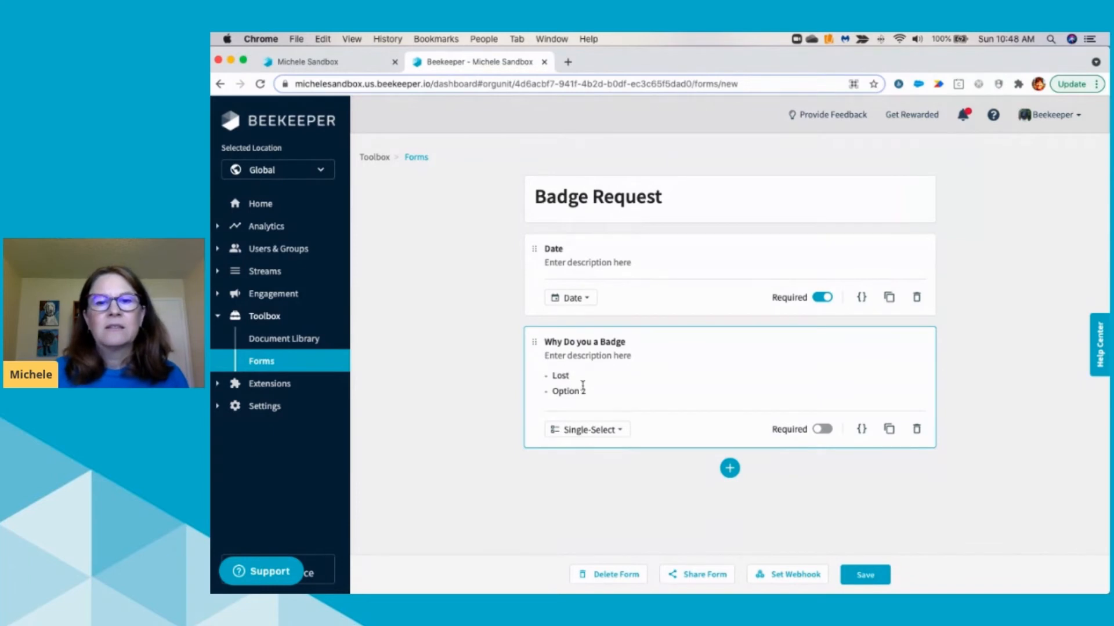
left_click_drag(593, 390, 497, 398)
type("New")
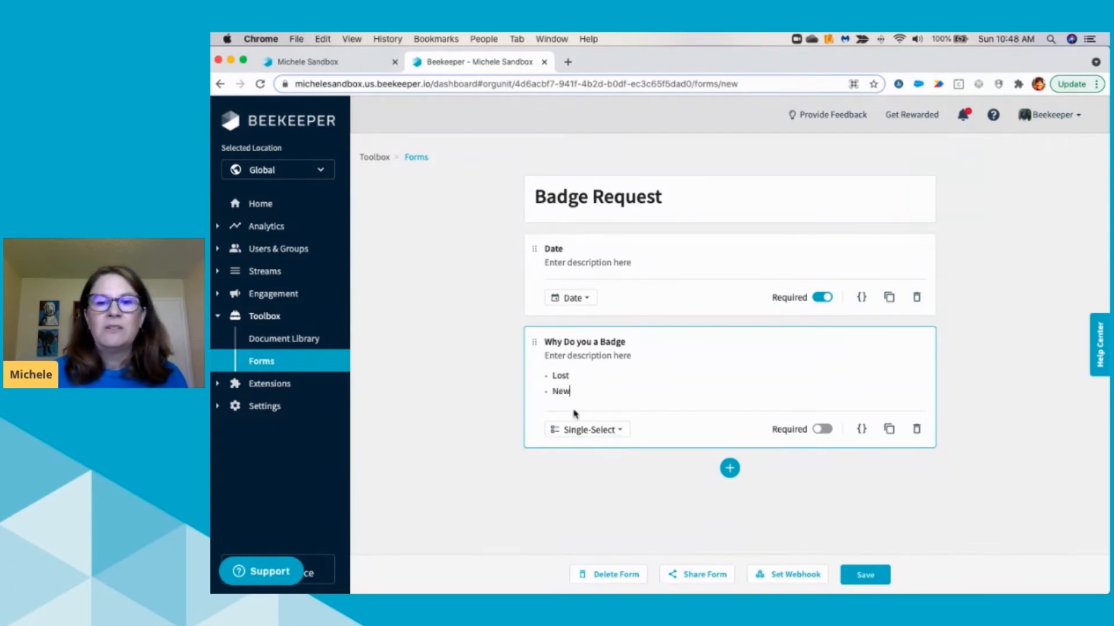
left_click(584, 405)
type("Damage")
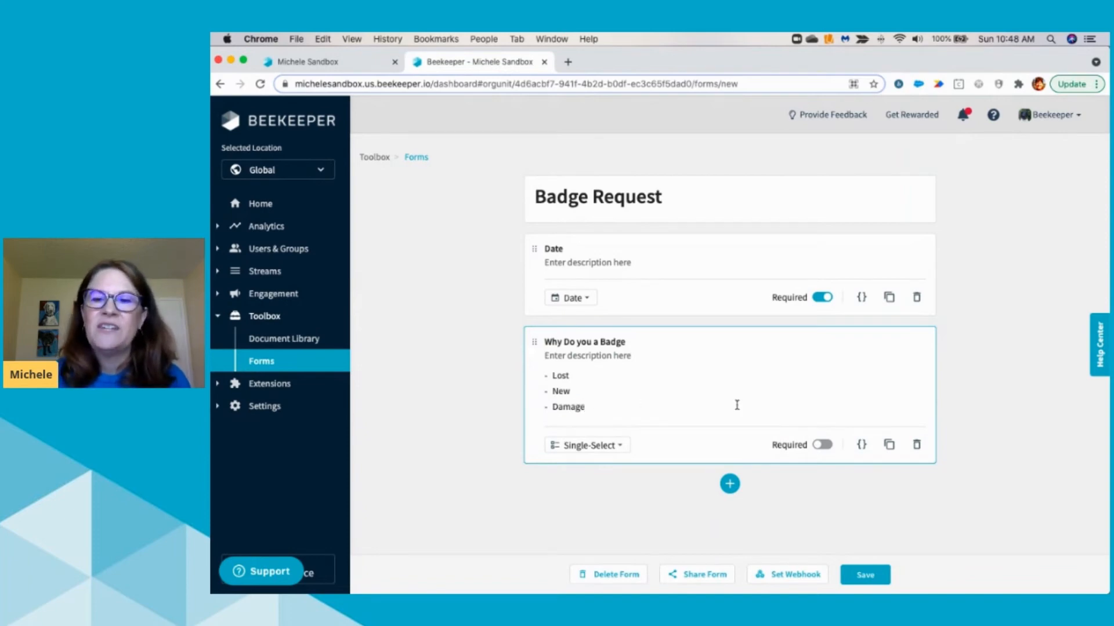
Add a short-text question titled "Any other Detail" and move it above the badge reason question.
left_click(730, 483)
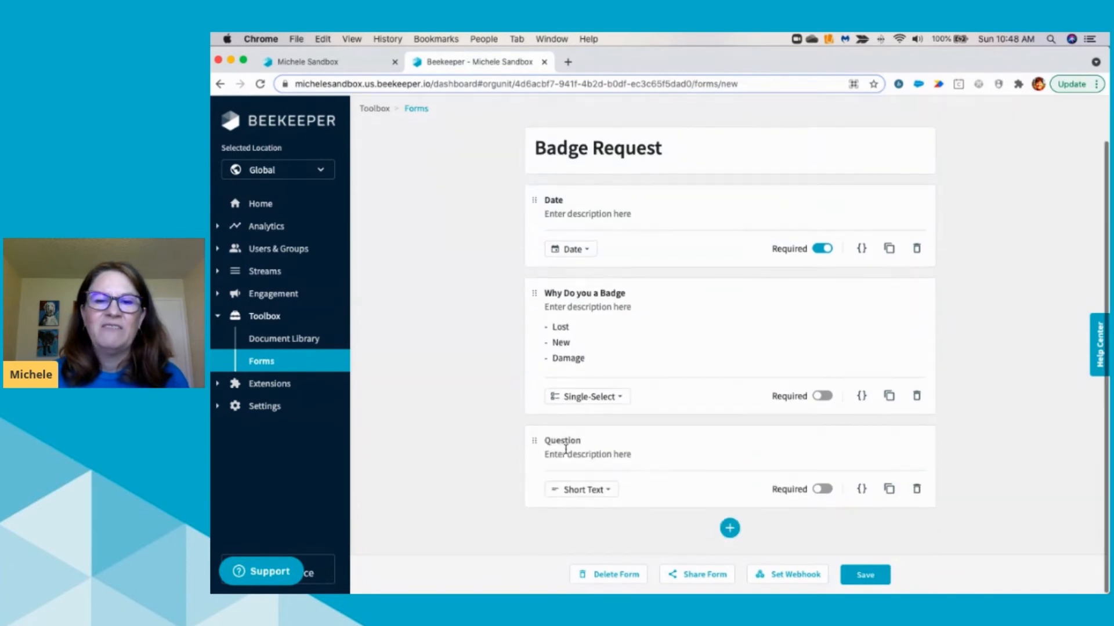
left_click(581, 440)
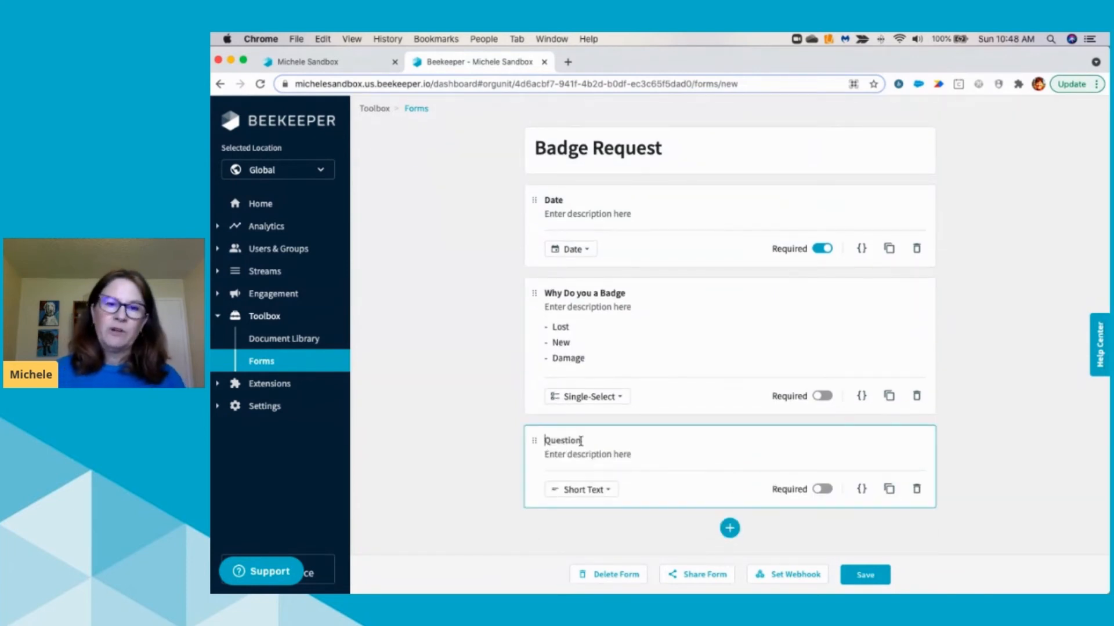
type("Any other")
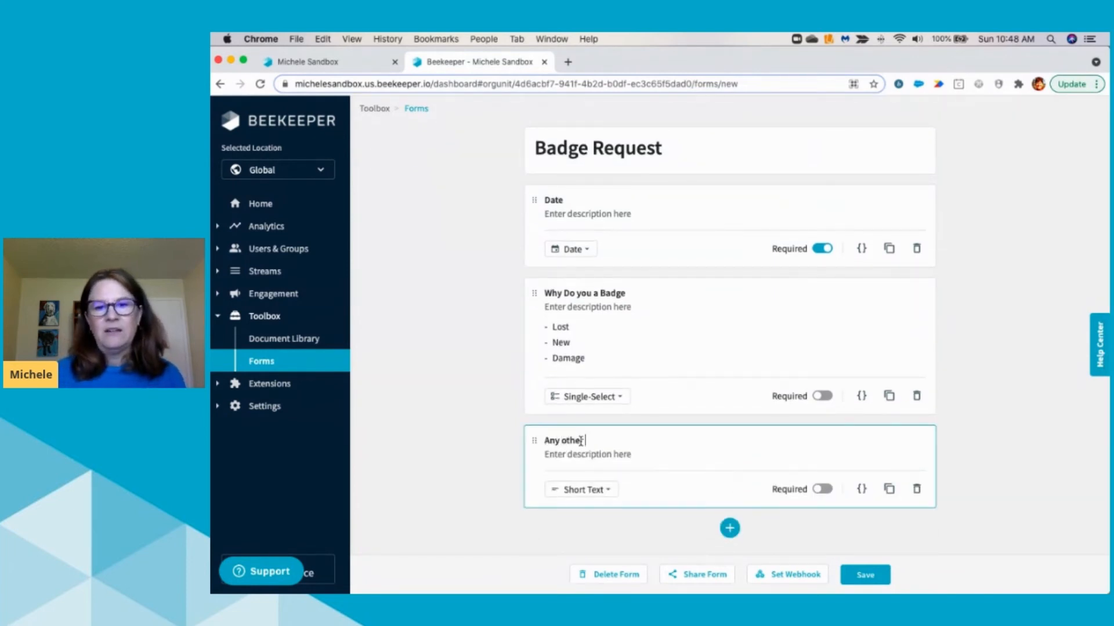
type(" Detail")
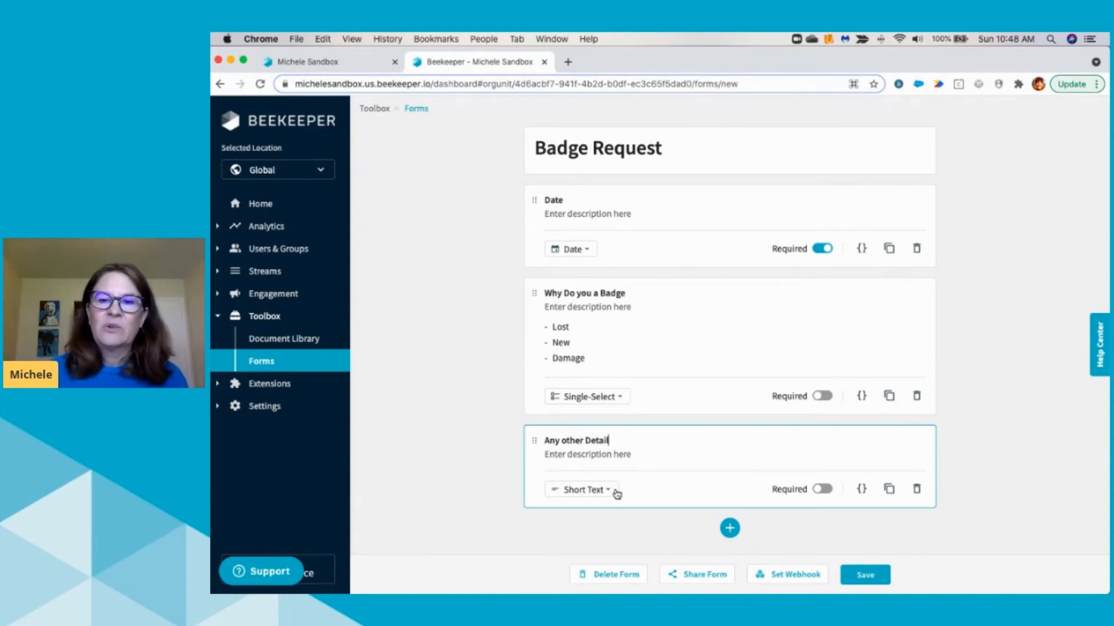
left_click(962, 513)
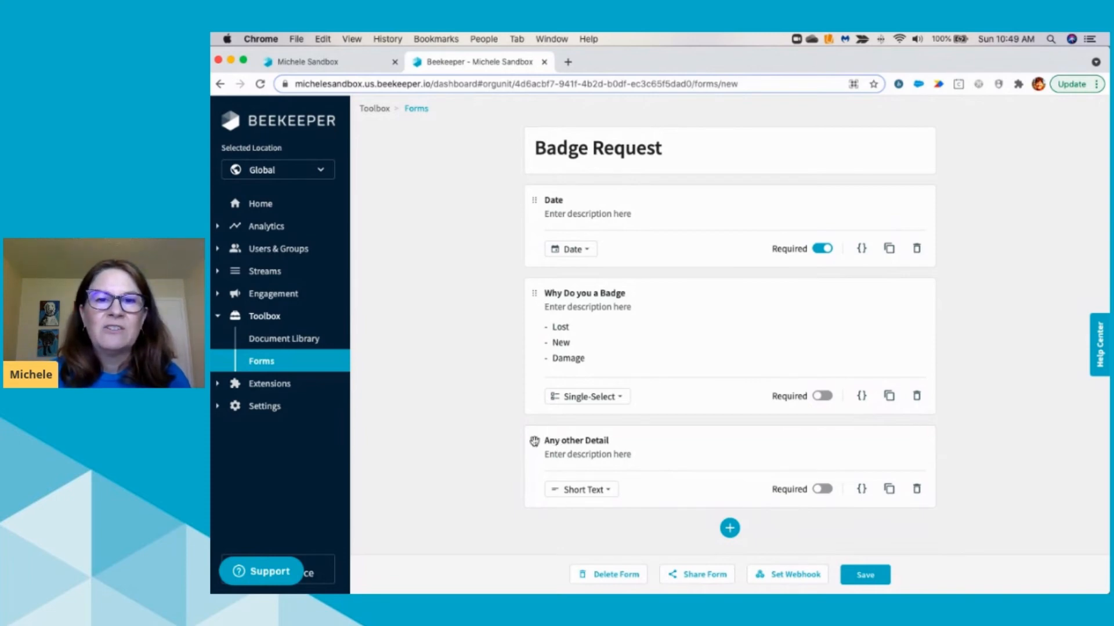
left_click_drag(534, 442, 539, 288)
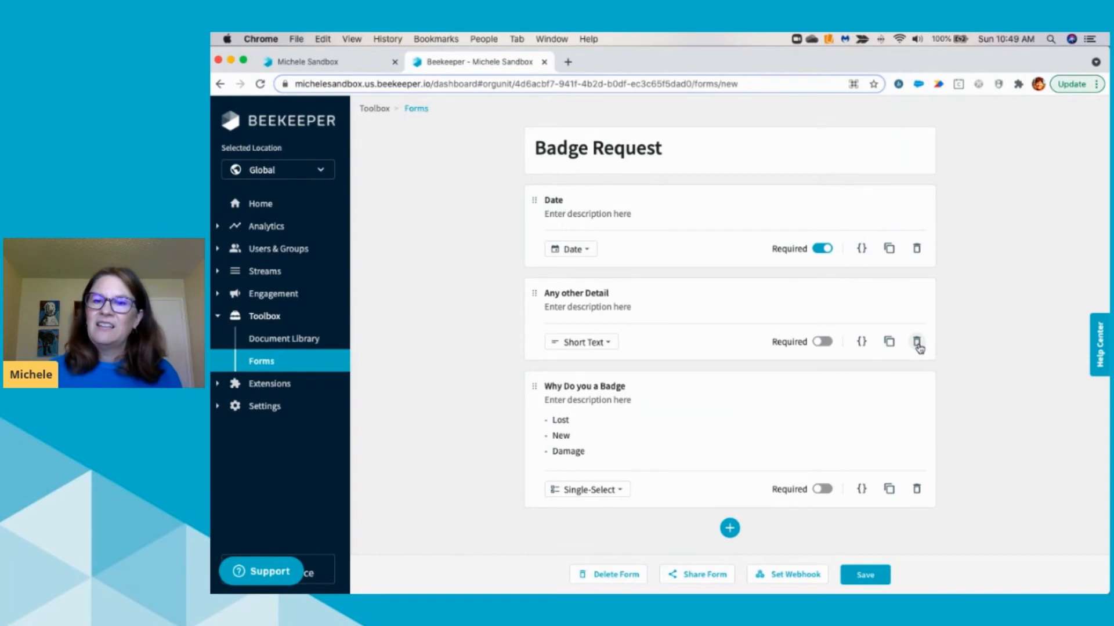
Save the Badge Request form and copy its share link.
left_click(866, 576)
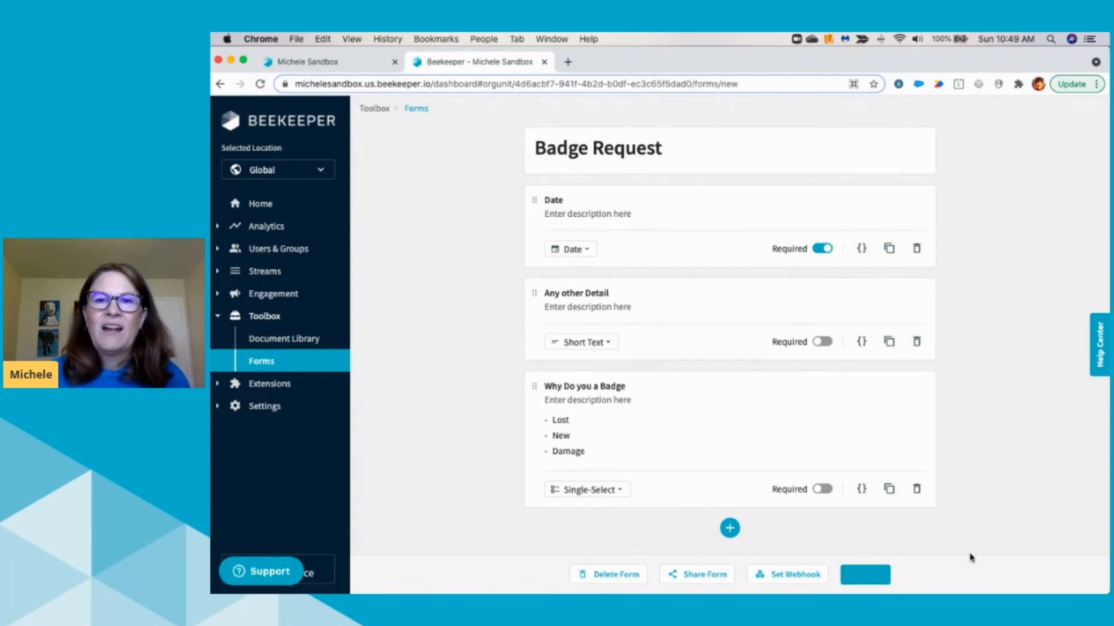
left_click(700, 577)
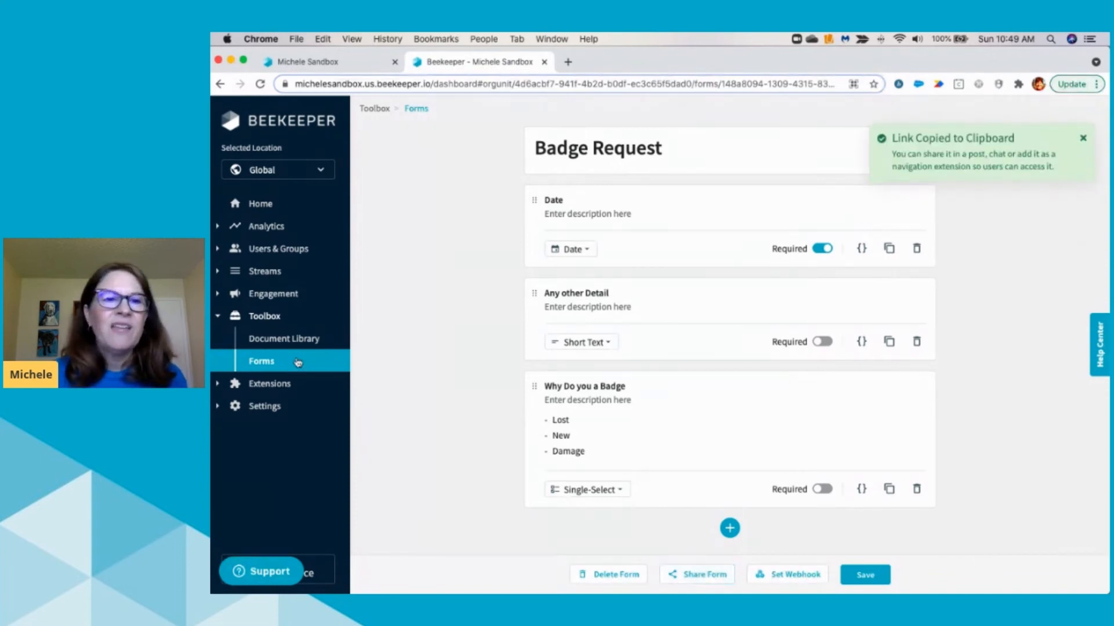
Start a new link-type navigation extension and paste the copied Badge Request form link as its URL.
left_click(267, 383)
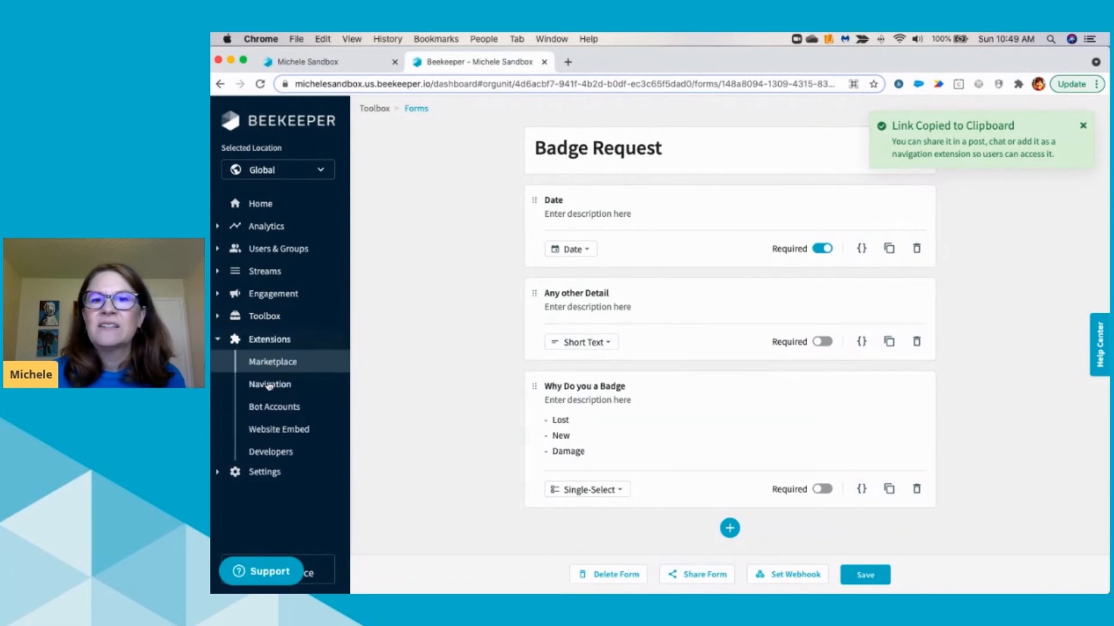
left_click(281, 385)
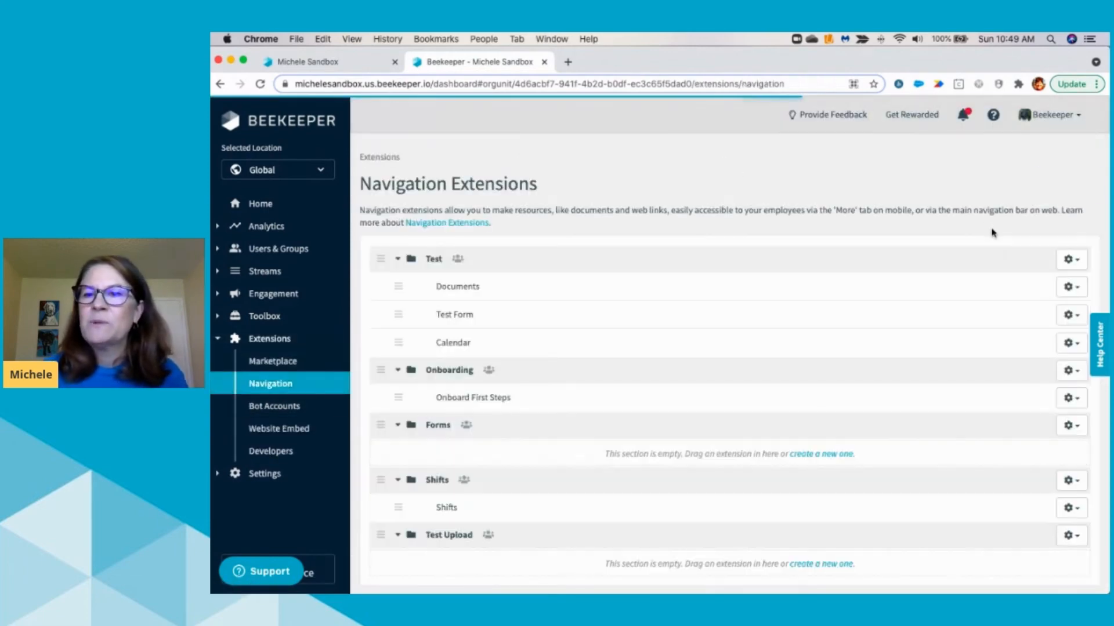
left_click(1067, 183)
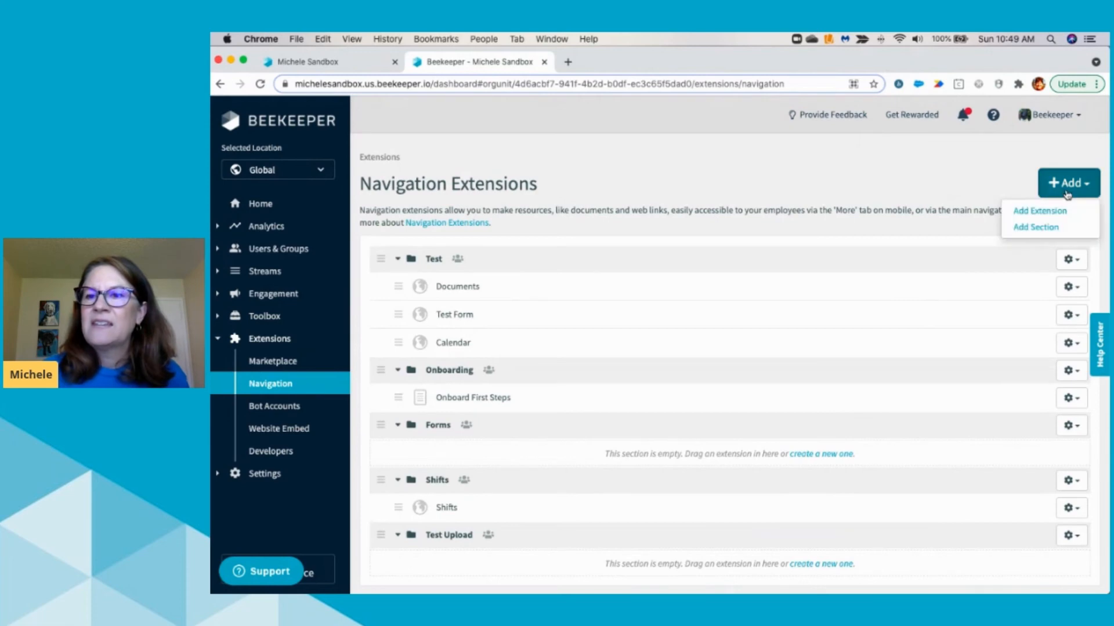
left_click(1042, 212)
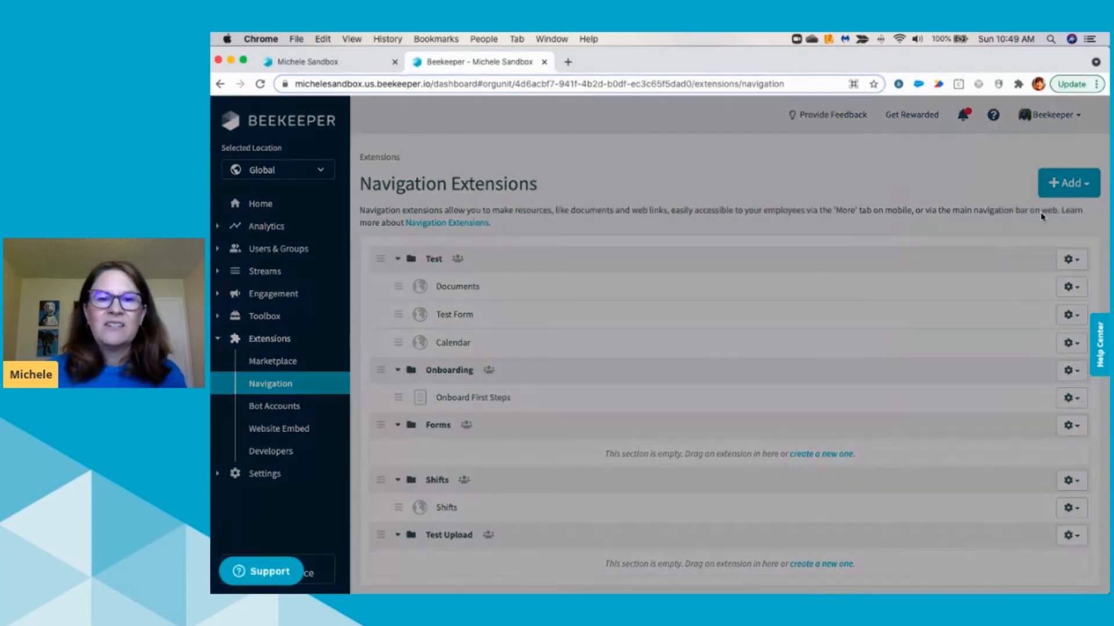
left_click(573, 376)
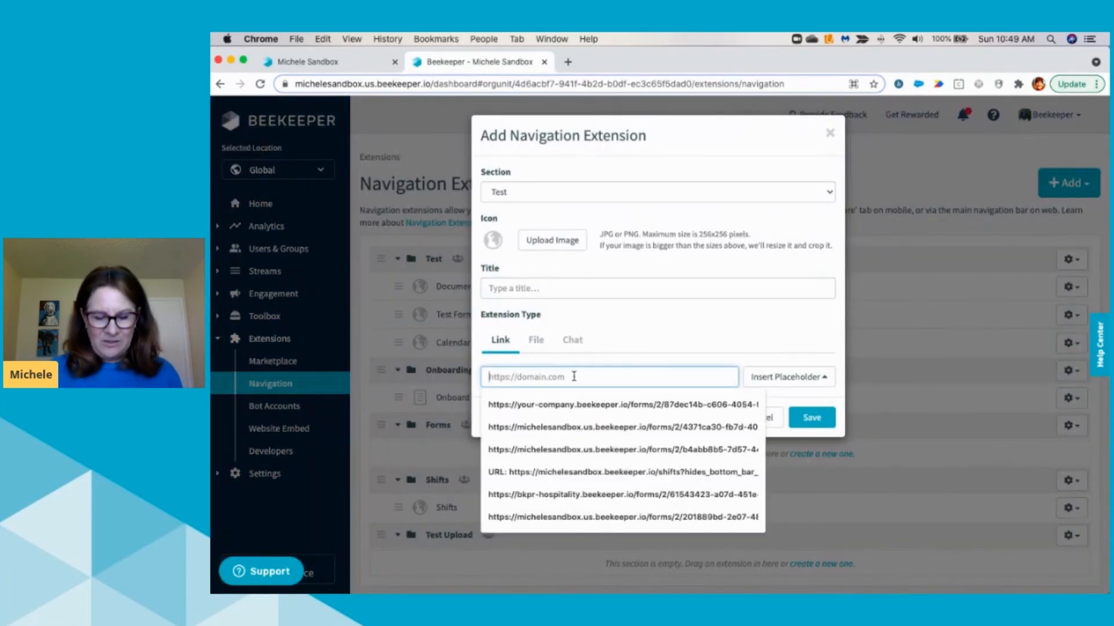
key("super+v")
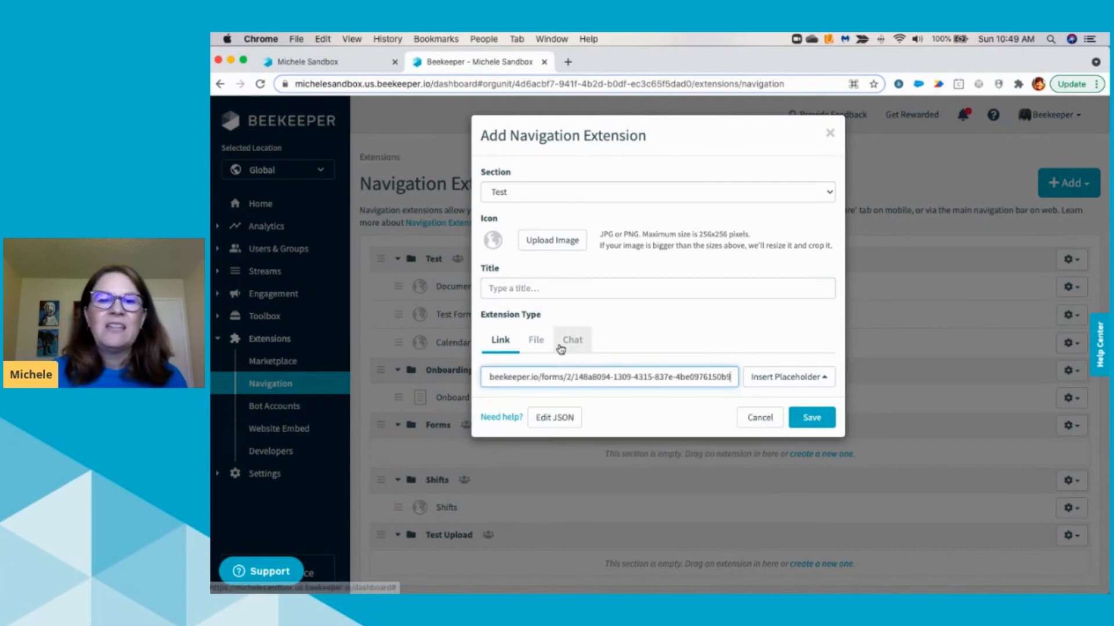
Title the navigation extension "New Badge Request", assign it to the Forms section and save it.
left_click(531, 288)
type("New Ba")
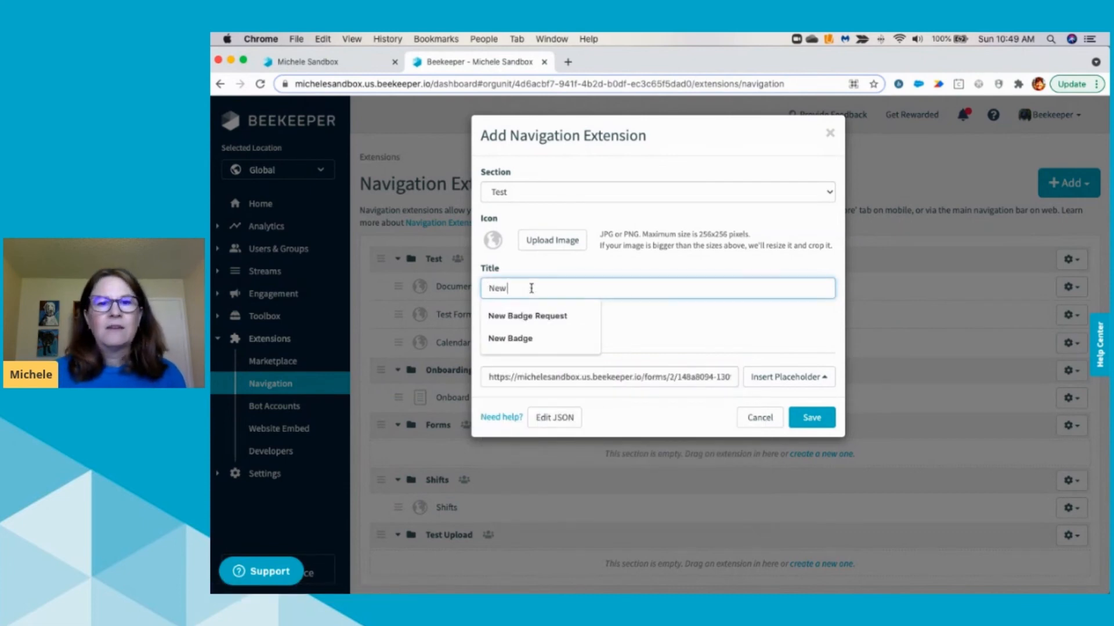
left_click(543, 316)
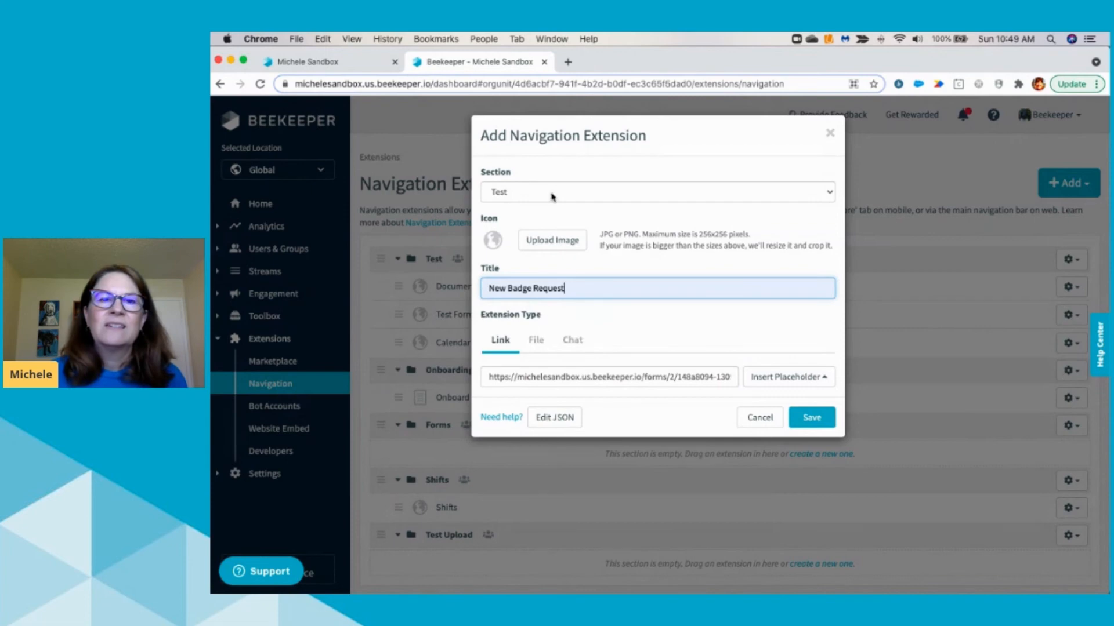
left_click(816, 188)
left_click(596, 216)
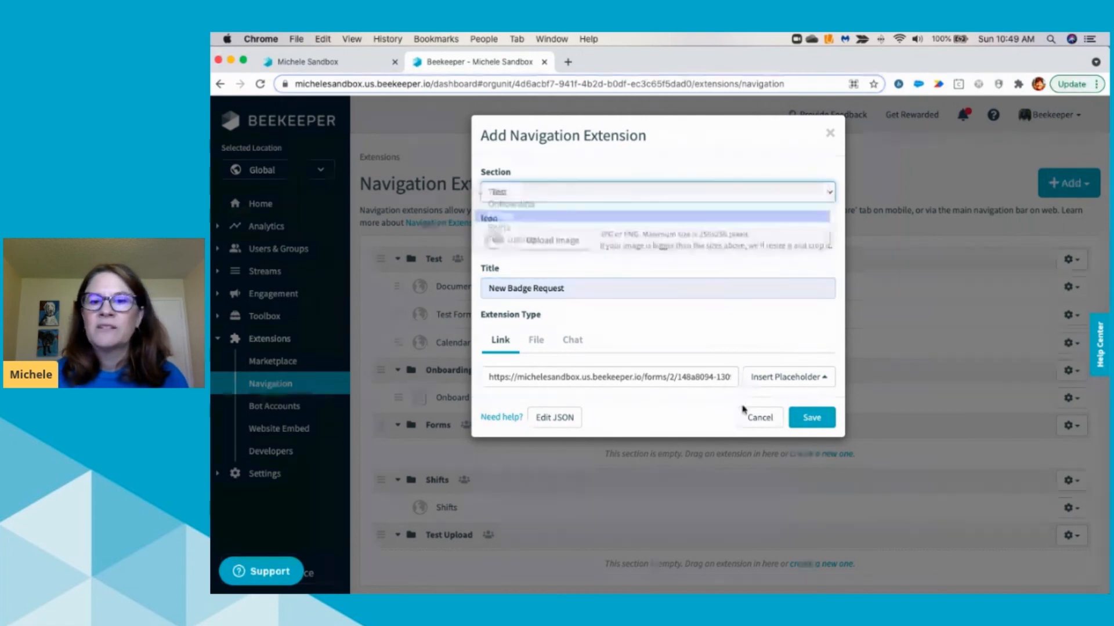
left_click(812, 418)
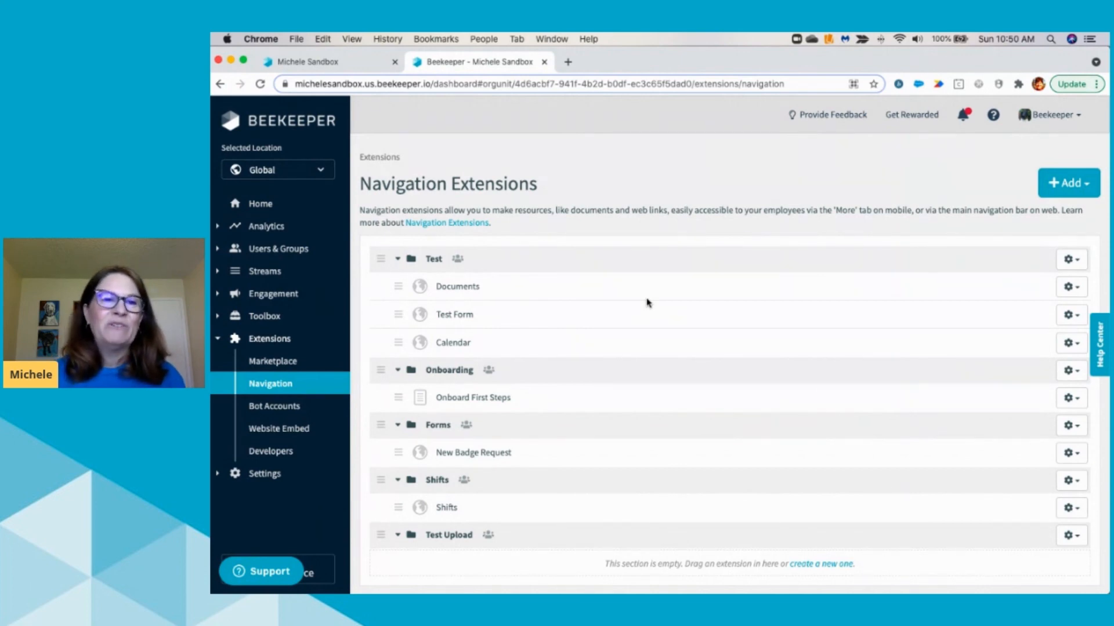
Return to the list of forms in the Toolbox.
left_click(262, 316)
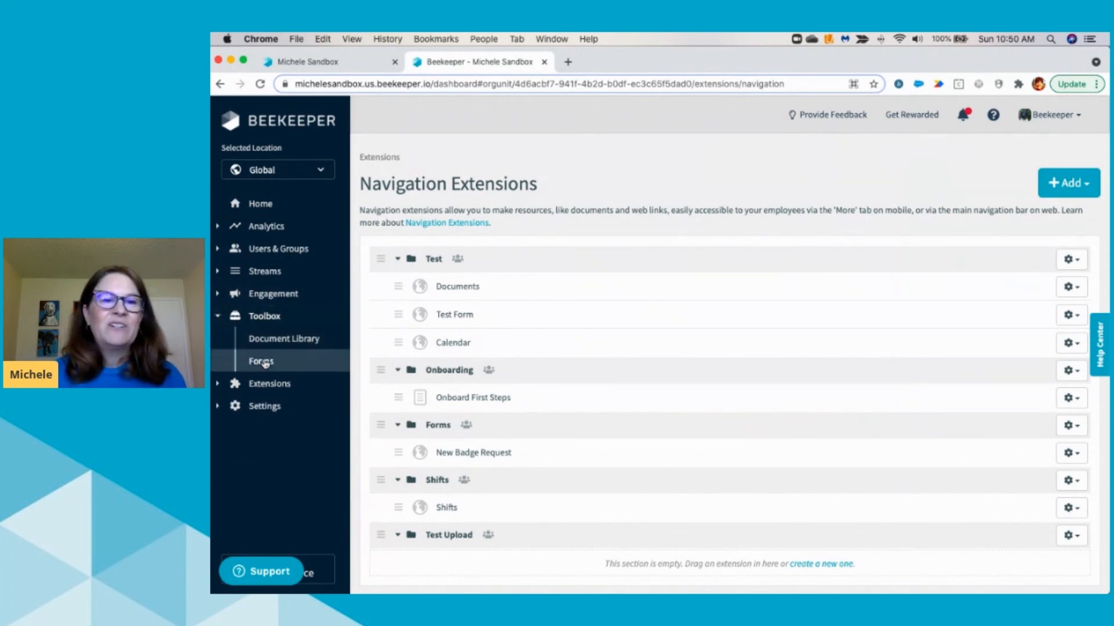
left_click(262, 361)
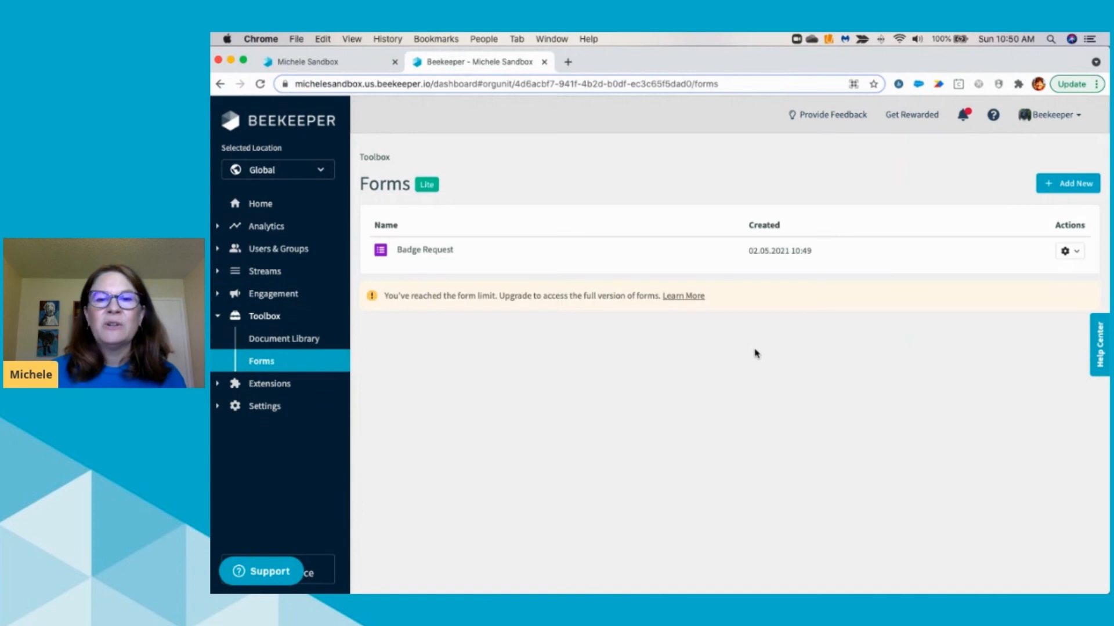